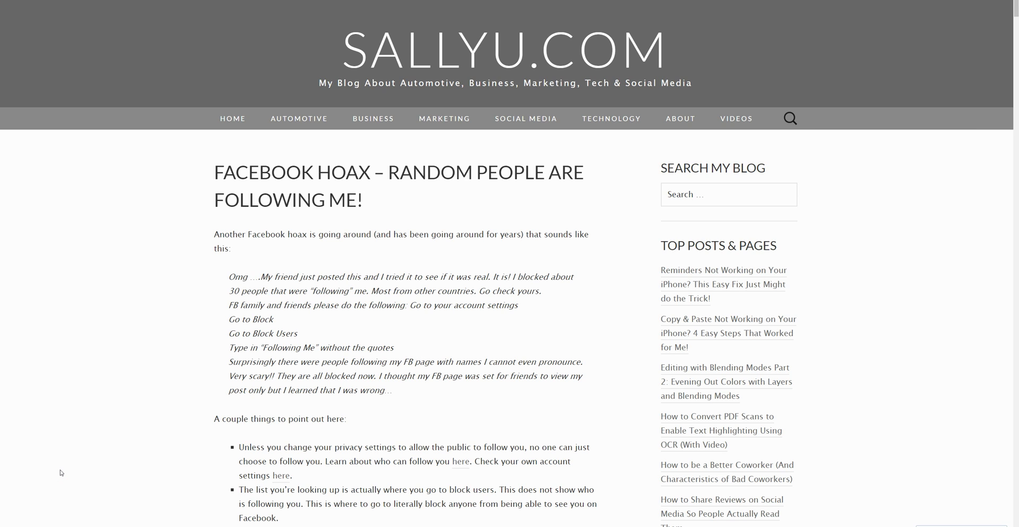
# Step: Open DevTools on the blog page via Inspect and dock it to the right
pyautogui.rightClick(100, 283)
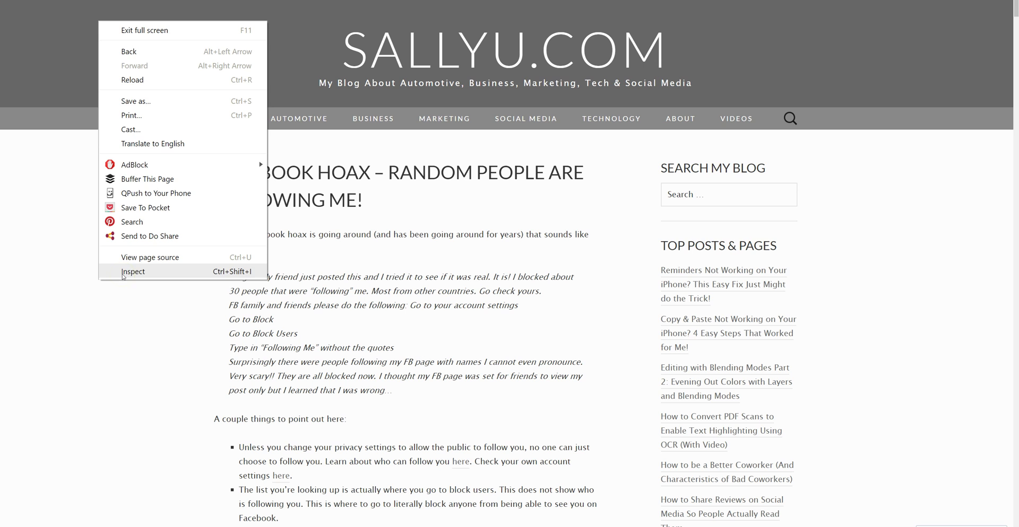
pyautogui.click(122, 272)
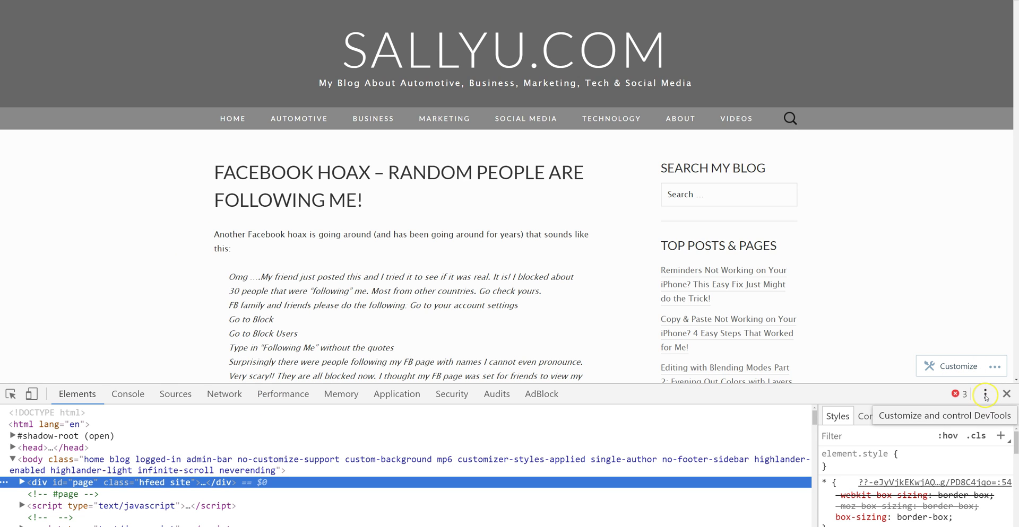
pyautogui.click(985, 395)
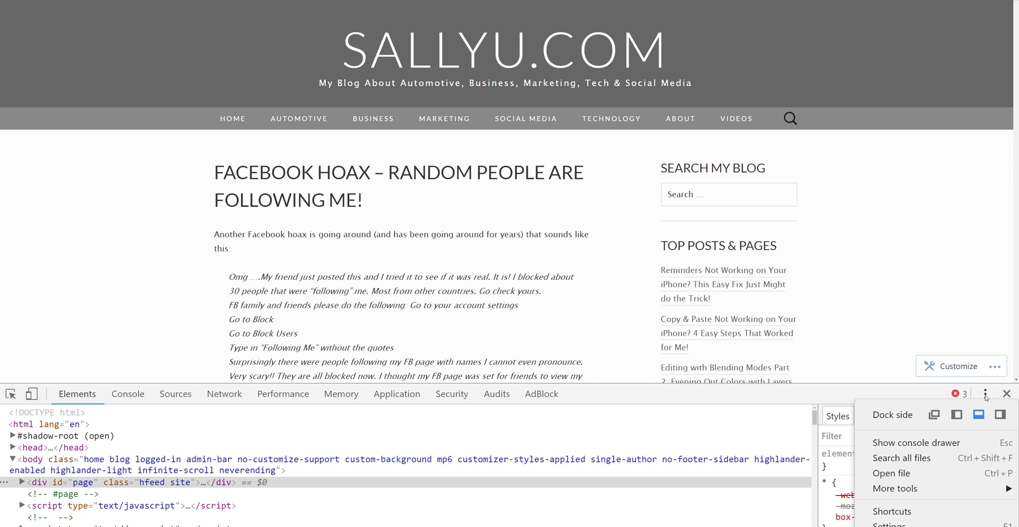
pyautogui.click(1000, 415)
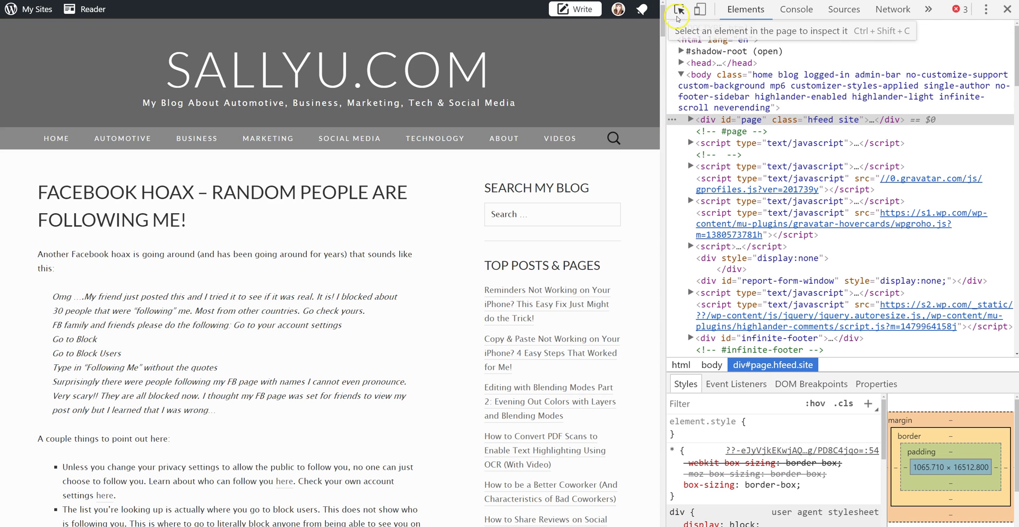
# Step: Inspect the blog header and change its background-color to dark red #7e0606
pyautogui.click(678, 9)
pyautogui.click(679, 9)
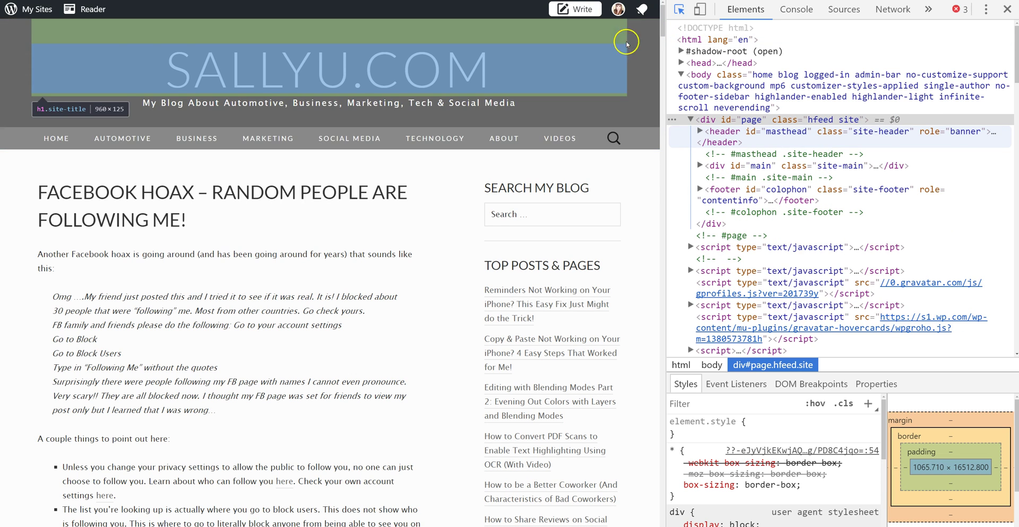
pyautogui.click(640, 47)
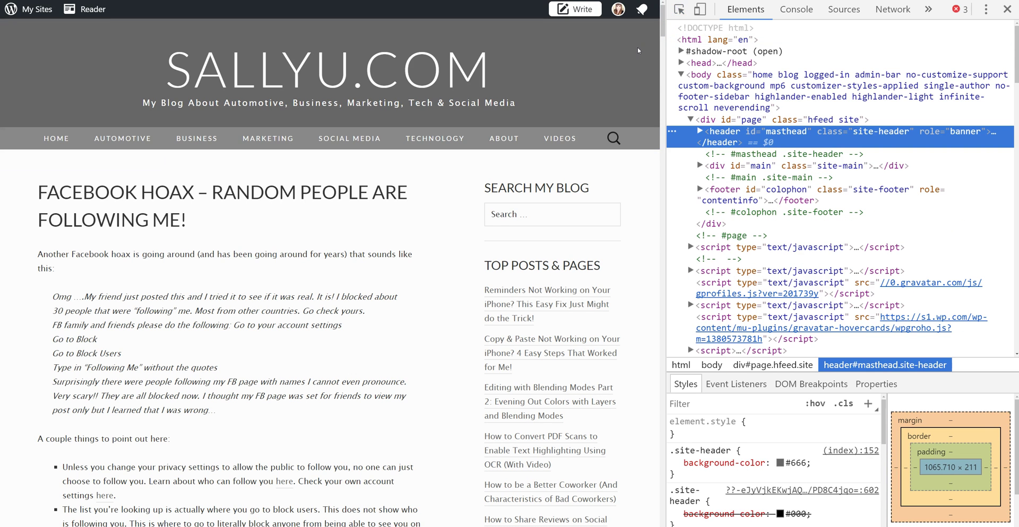
pyautogui.click(875, 145)
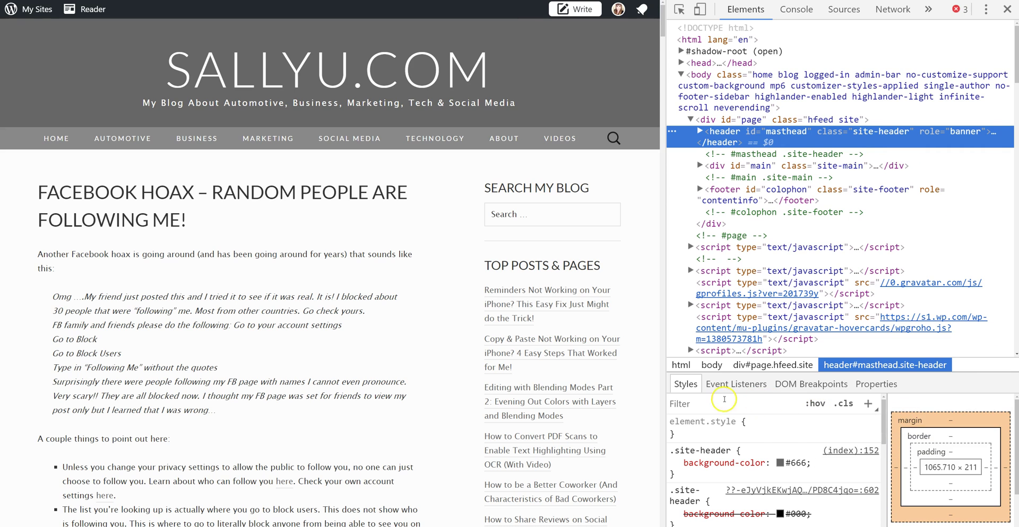
pyautogui.click(729, 399)
pyautogui.click(780, 464)
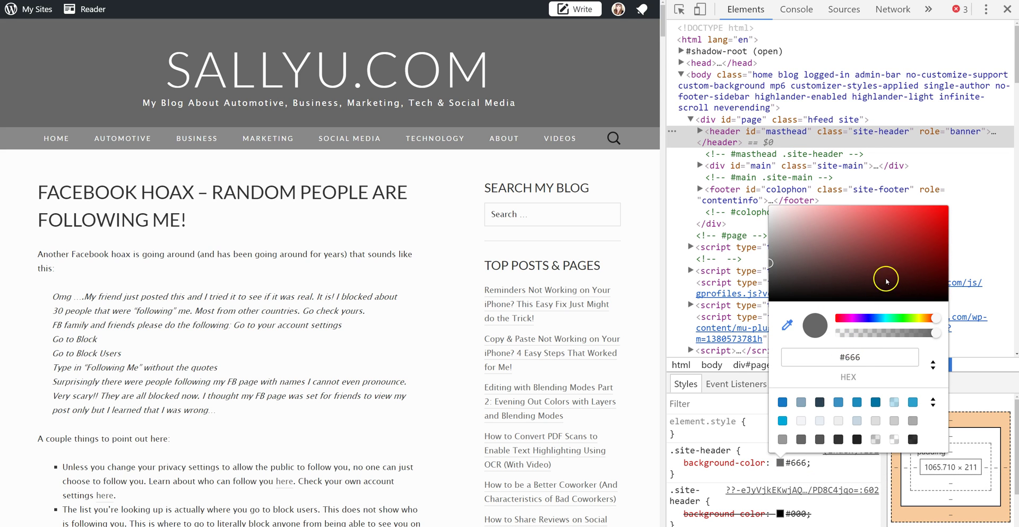
pyautogui.click(931, 260)
pyautogui.moveTo(927, 234)
pyautogui.mouseDown()
pyautogui.moveTo(938, 271)
pyautogui.moveTo(941, 257)
pyautogui.mouseUp()
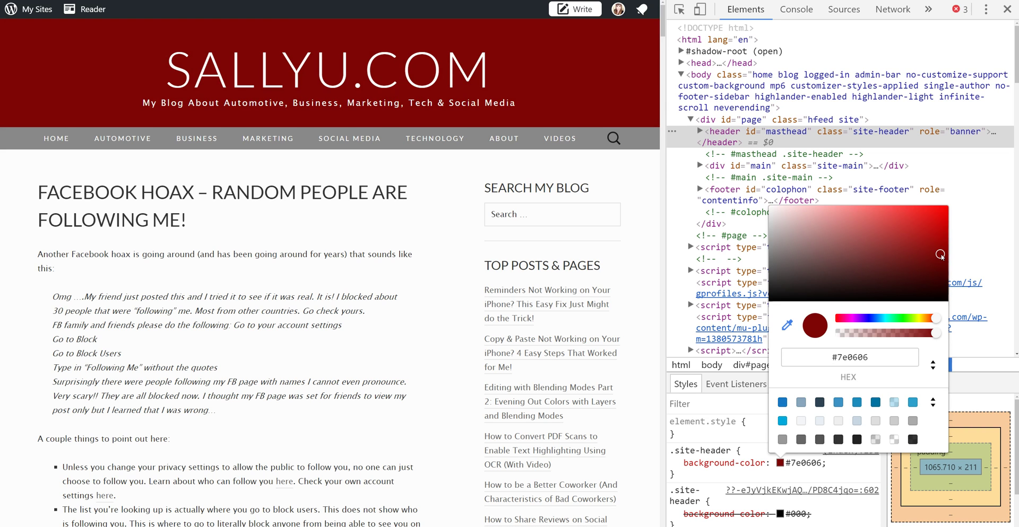
pyautogui.press('Return')
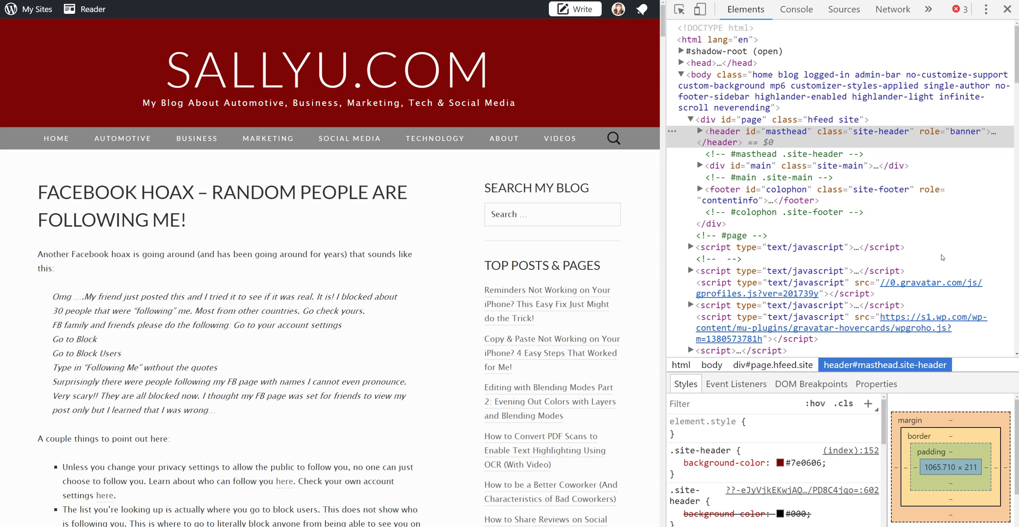
# Step: Change the tagline h2 under the blog title to 'This is the best site ever!'
pyautogui.click(606, 53)
pyautogui.click(686, 19)
pyautogui.click(680, 10)
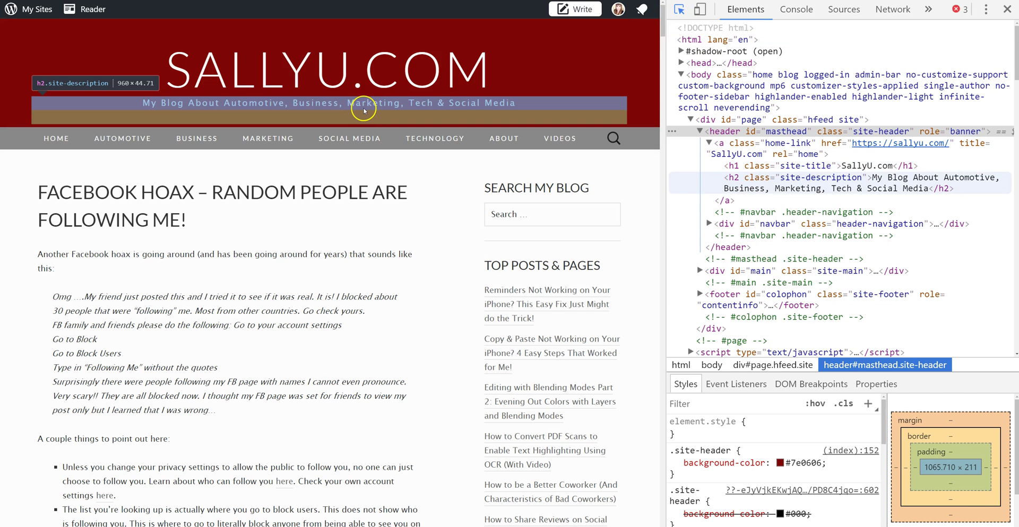
pyautogui.click(364, 107)
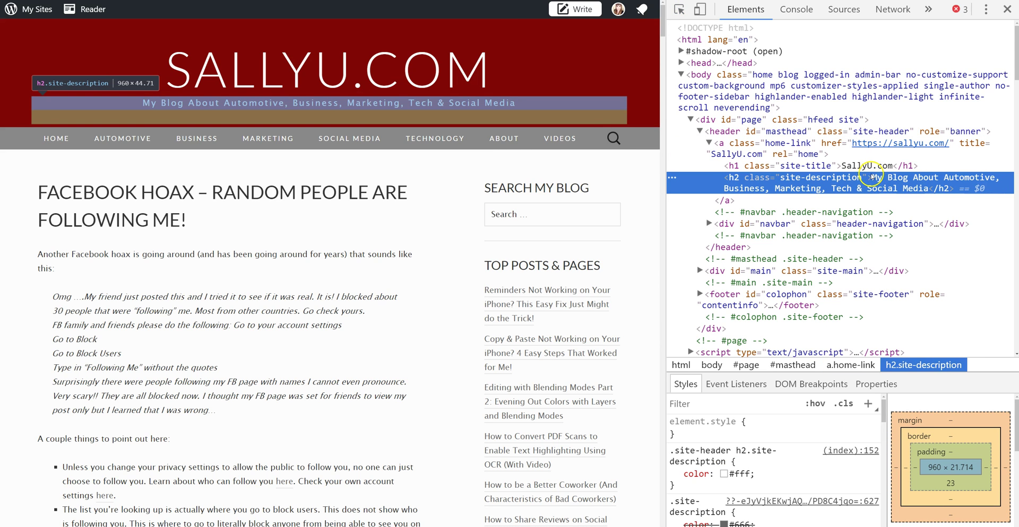
pyautogui.doubleClick(875, 176)
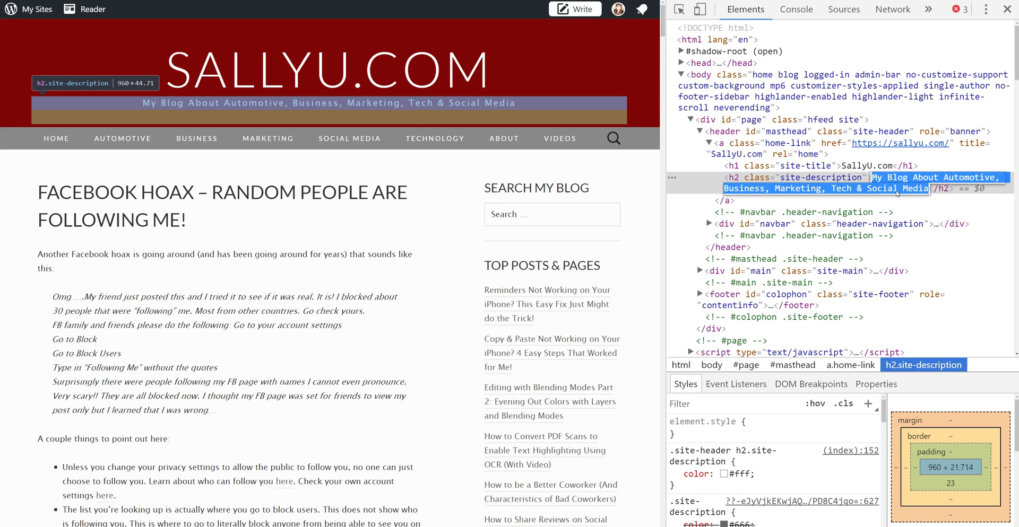
pyautogui.write('This is ')
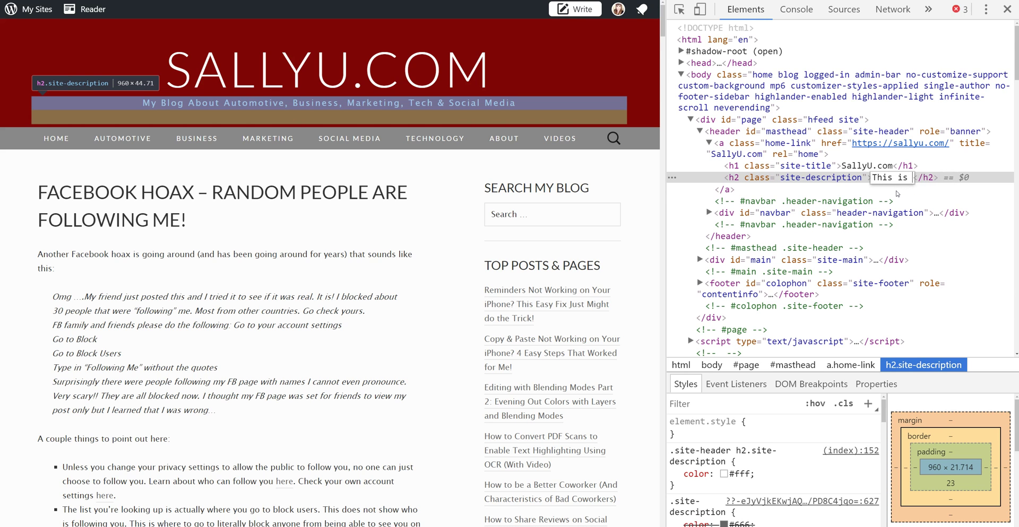
pyautogui.write('the best site ever!')
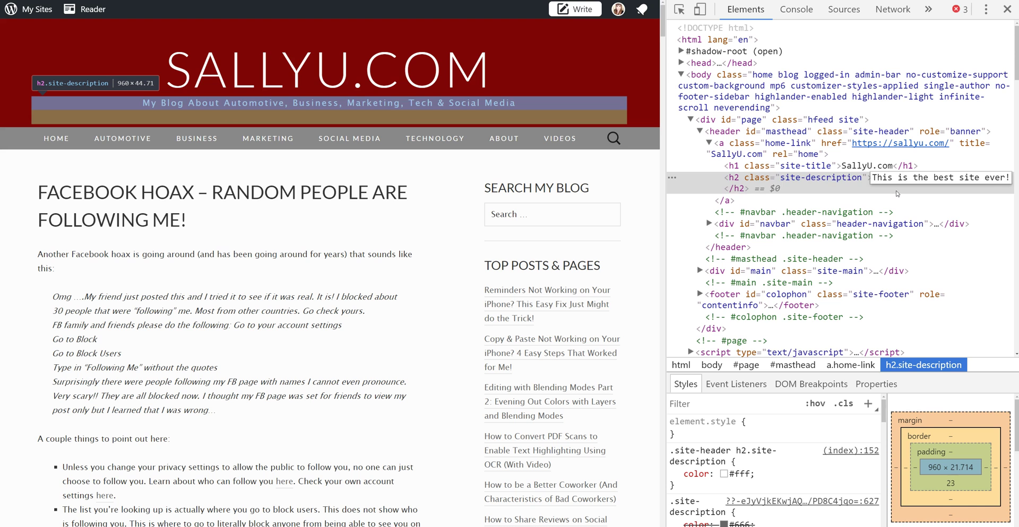
pyautogui.press('Return')
pyautogui.click(317, 101)
# Step: Delete the 'How to Convert PDF Scans' item from the Top Posts & Pages list
pyautogui.click(178, 330)
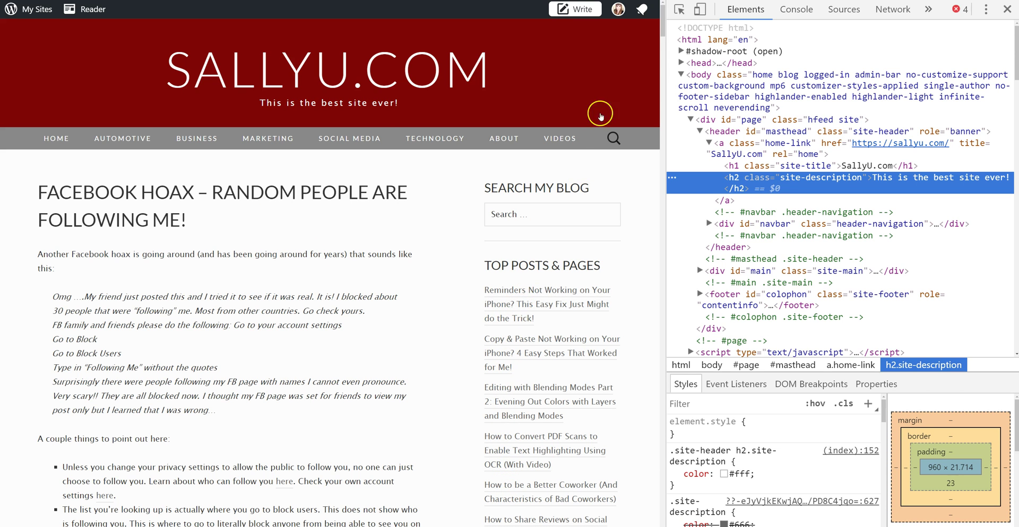
pyautogui.click(680, 10)
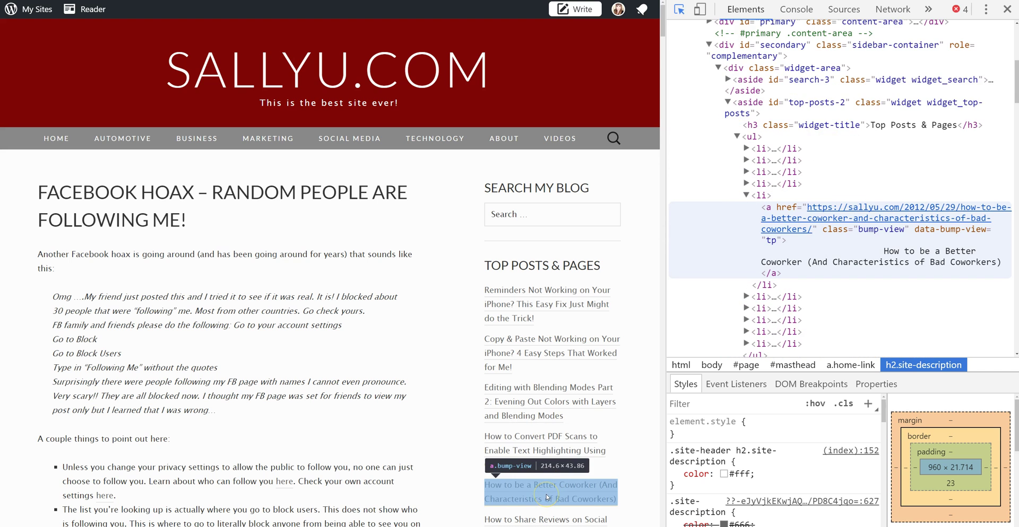
pyautogui.click(550, 461)
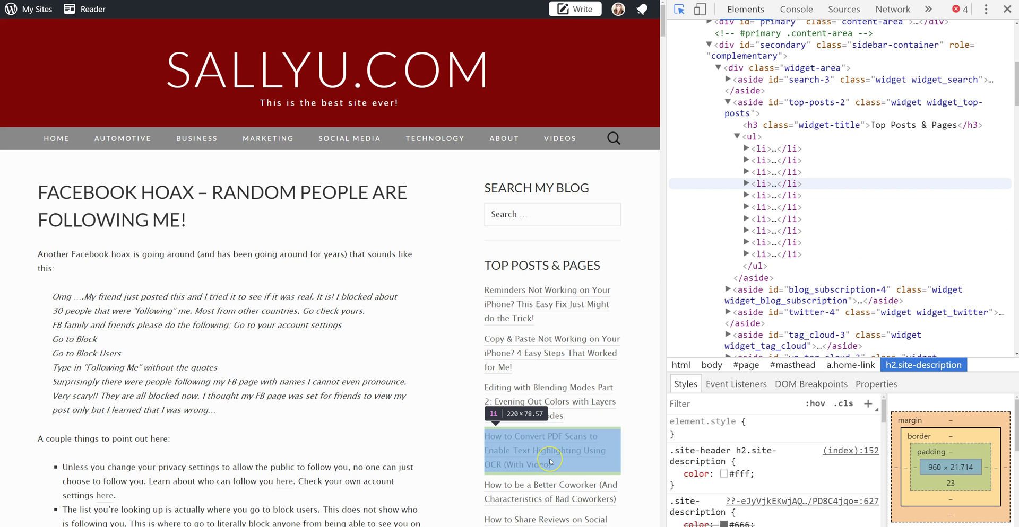
pyautogui.click(586, 464)
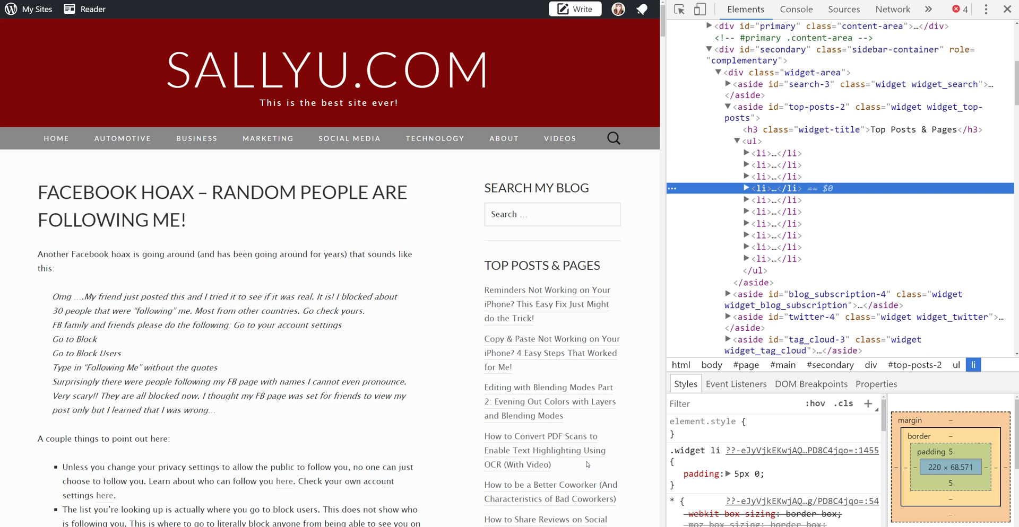
pyautogui.click(641, 30)
pyautogui.click(679, 9)
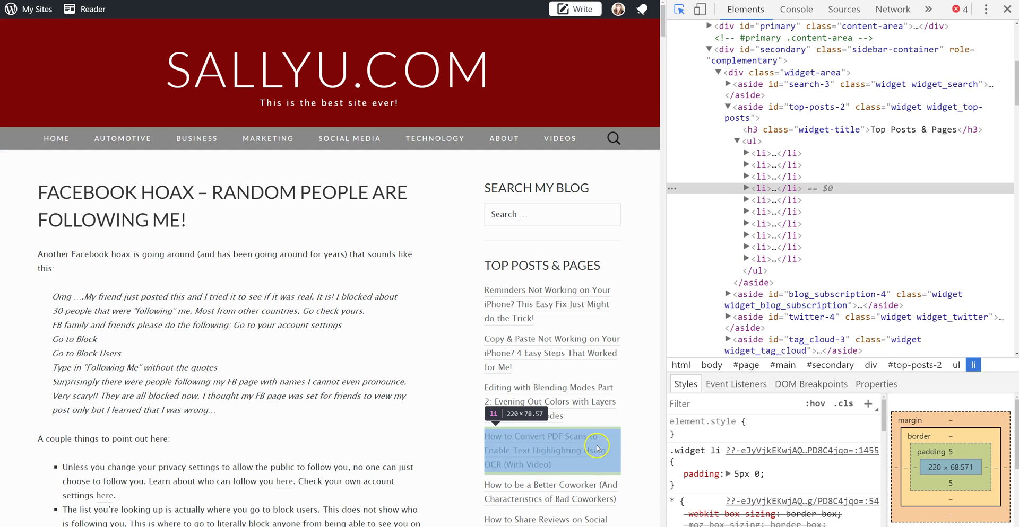
pyautogui.click(600, 445)
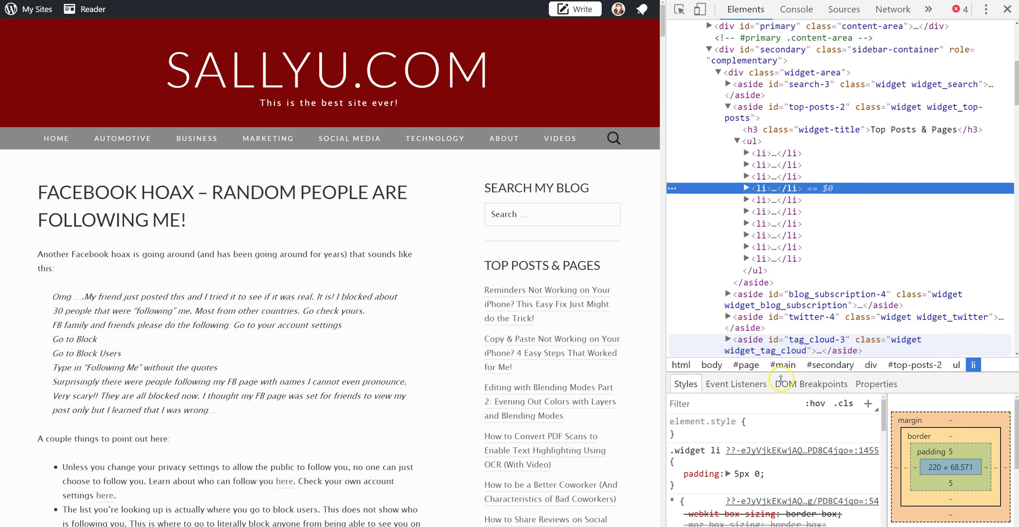
pyautogui.press('Delete')
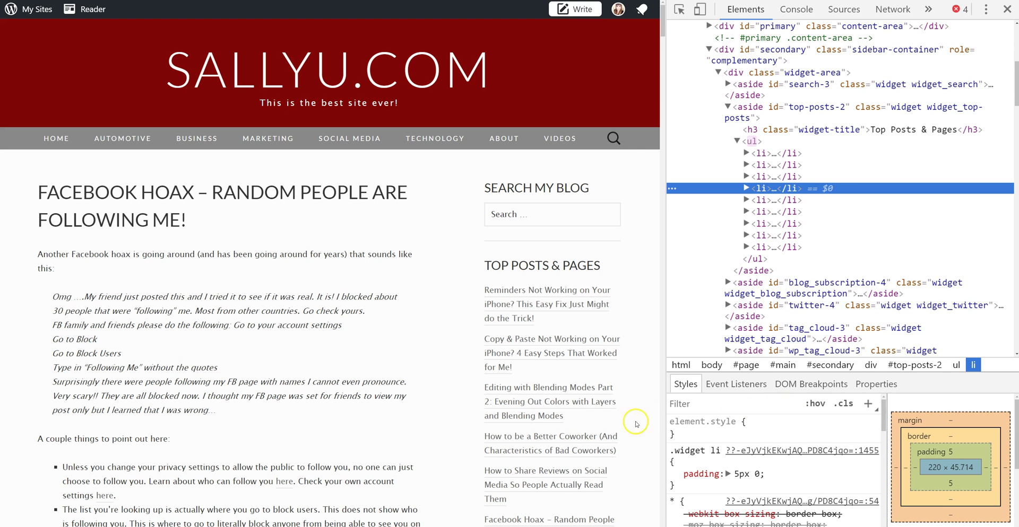
# Step: Delete the remaining Top Posts list items until the list is empty
pyautogui.click(680, 10)
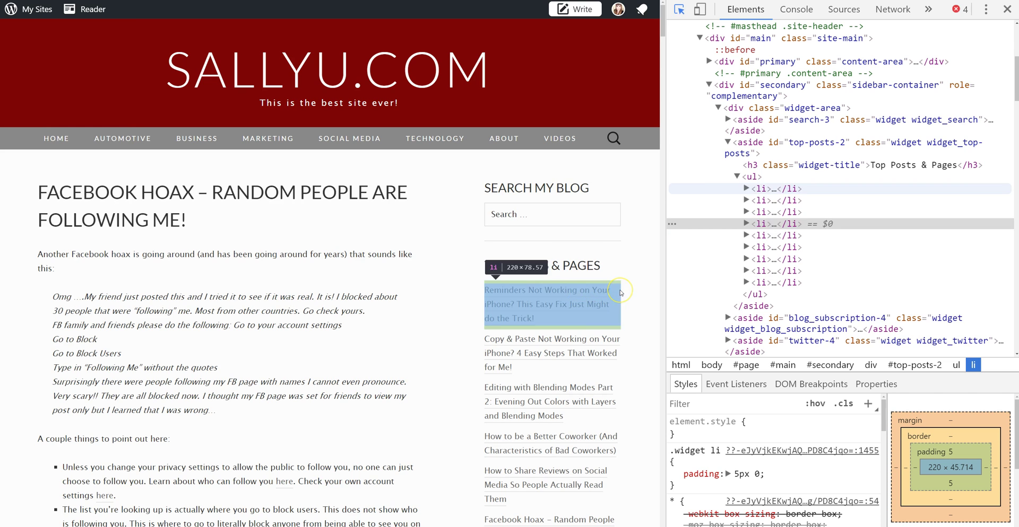
pyautogui.click(618, 291)
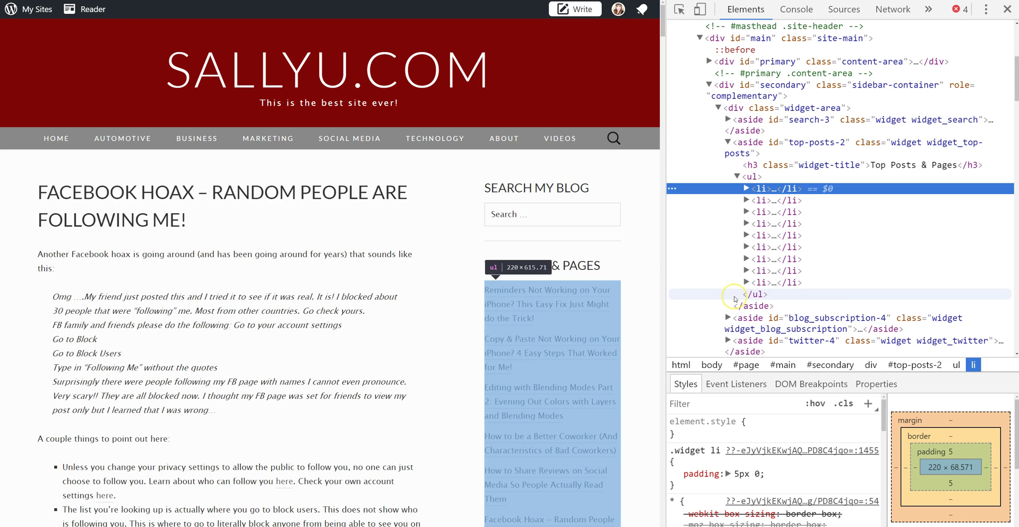
pyautogui.press('Delete')
pyautogui.press('Delete')
pyautogui.press('Delete')
pyautogui.press('Delete')
pyautogui.press('Delete')
pyautogui.press('Delete')
pyautogui.press('Delete')
pyautogui.press('Delete')
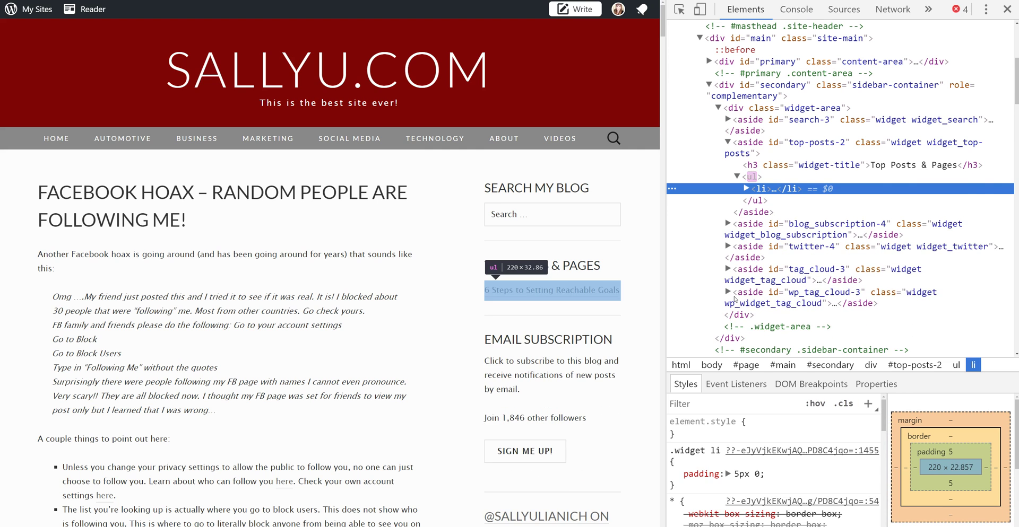
pyautogui.press('Delete')
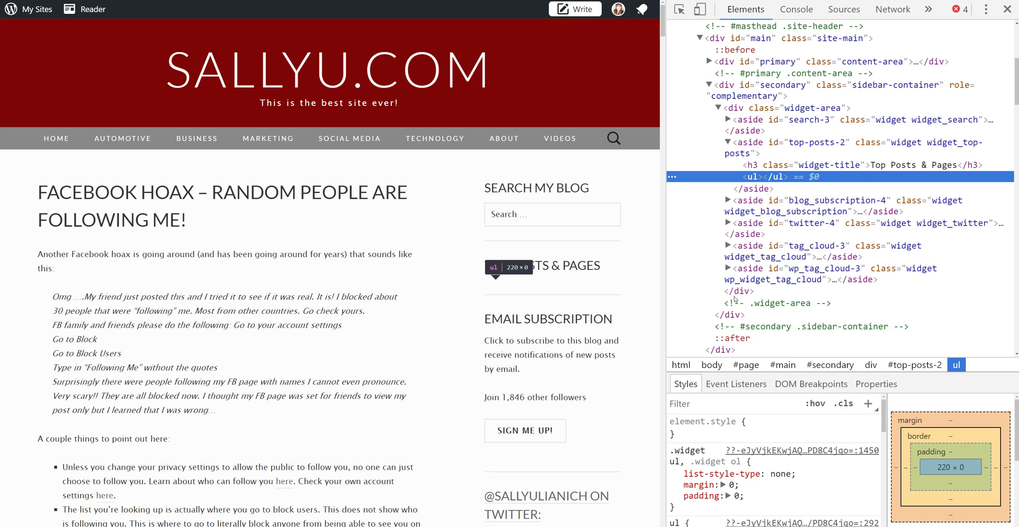
pyautogui.press('Delete')
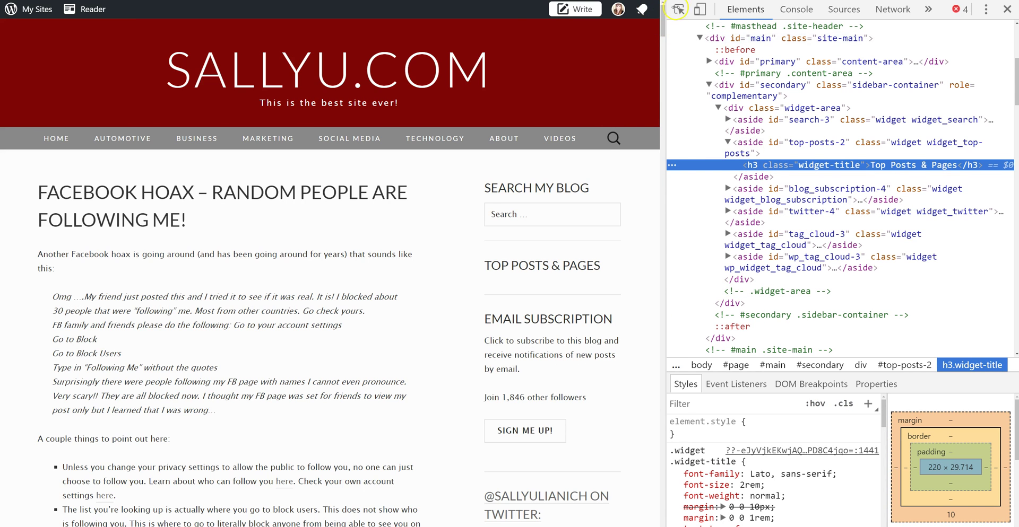
# Step: Edit the Search My Blog h3 text, replacing 'Blog' with 'Website'
pyautogui.click(680, 9)
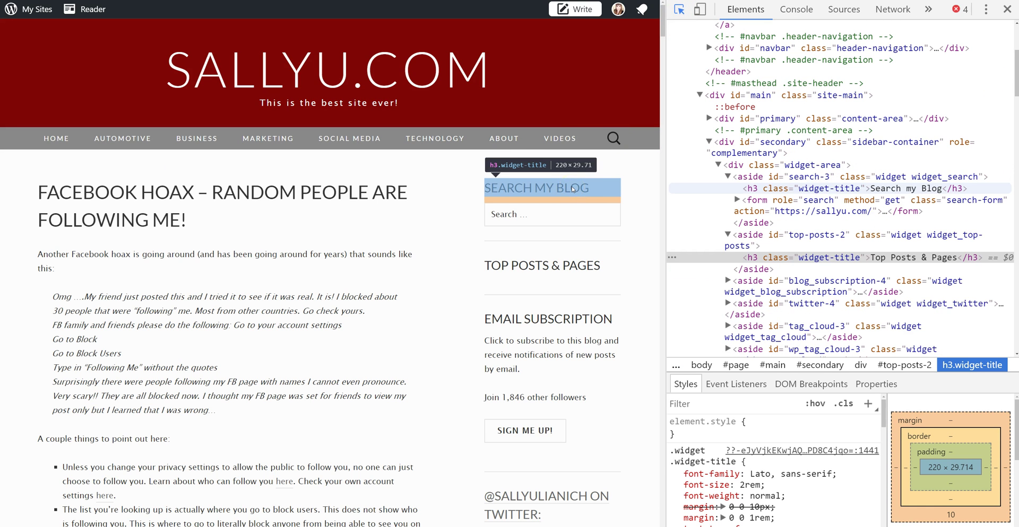
pyautogui.click(573, 189)
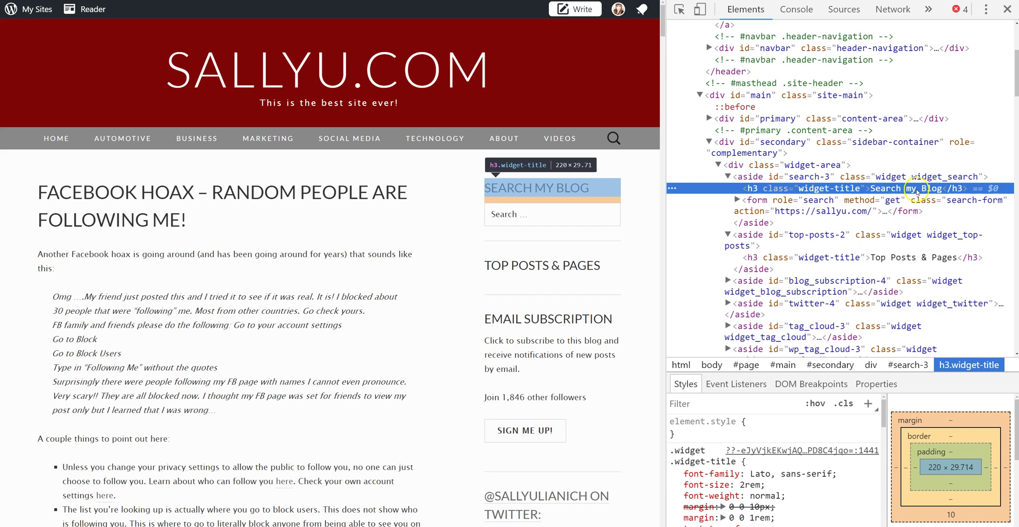
pyautogui.doubleClick(926, 189)
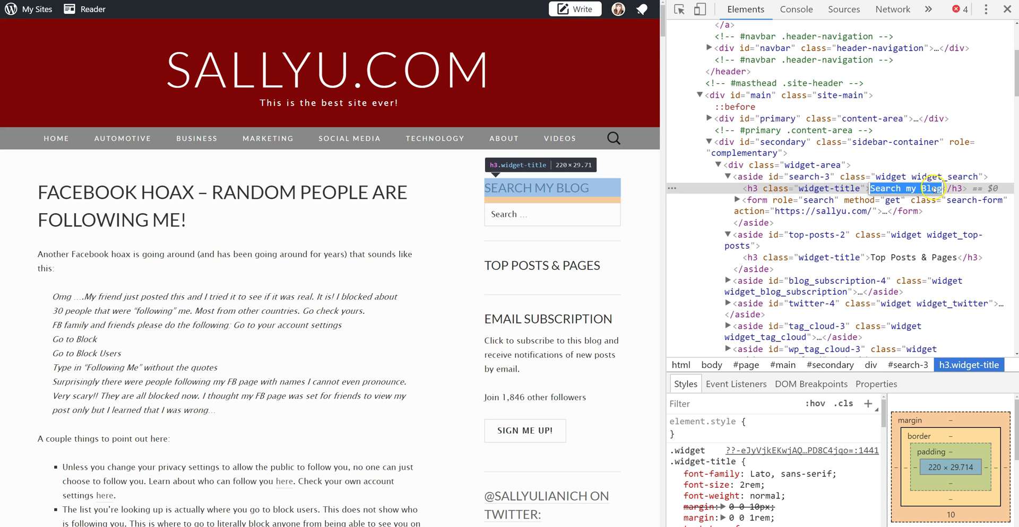
pyautogui.click(939, 189)
pyautogui.press('BackSpace')
pyautogui.press('BackSpace')
pyautogui.press('BackSpace')
pyautogui.press('BackSpace')
pyautogui.write('Website')
pyautogui.press('Return')
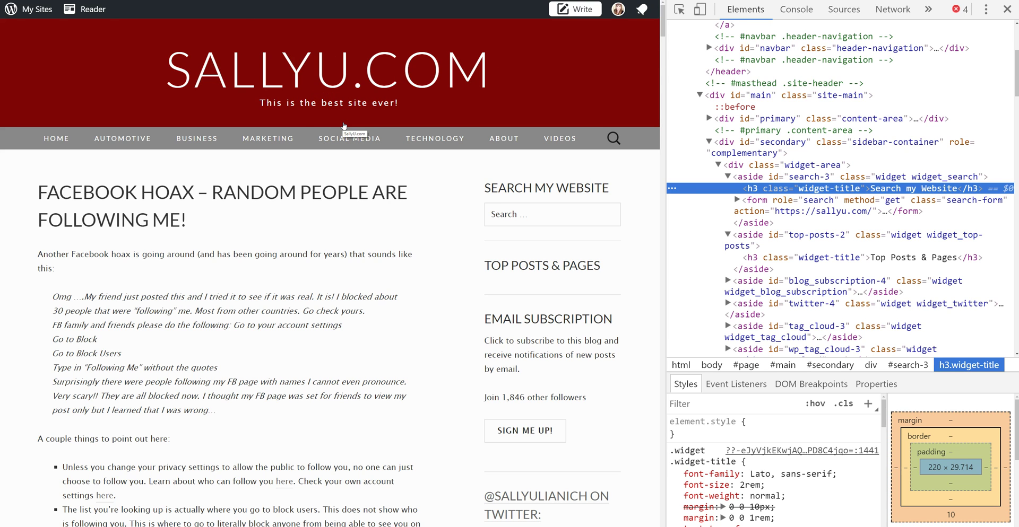
# Step: Reload the blog page to discard all the DevTools edits
pyautogui.click(342, 125)
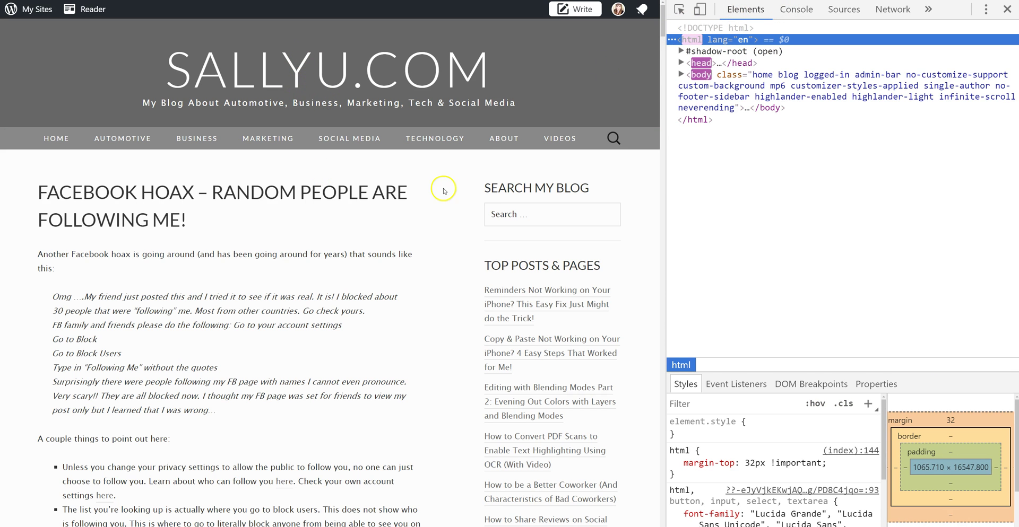